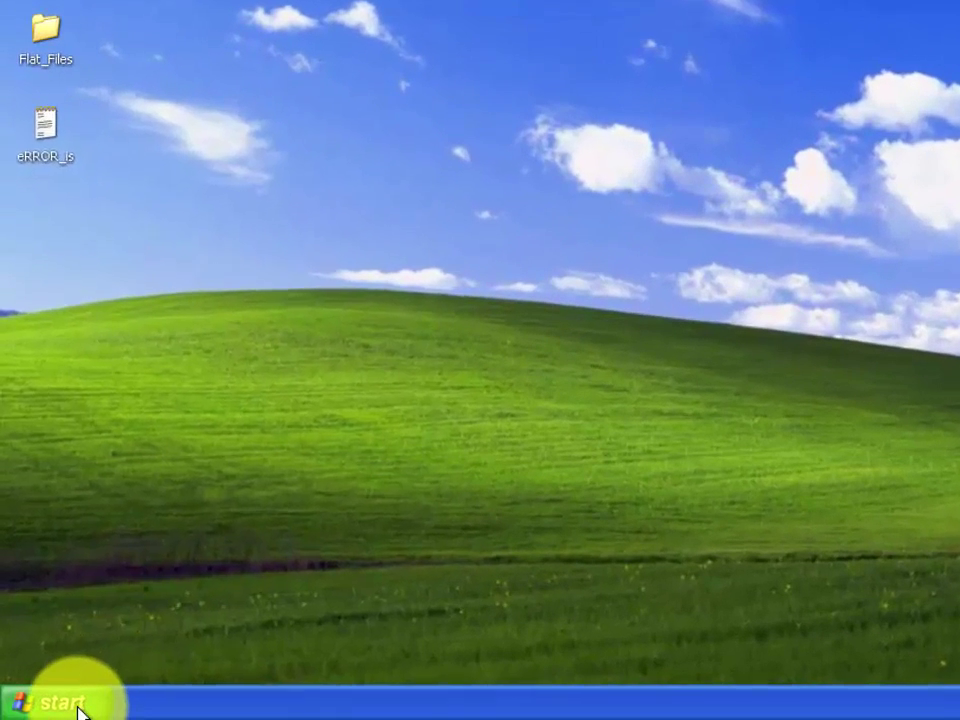
# - Launch PowerCenter Designer from the Informatica PowerCenter 8.6.0 client programs and dismiss the welcome tip
pyautogui.click(62, 710)
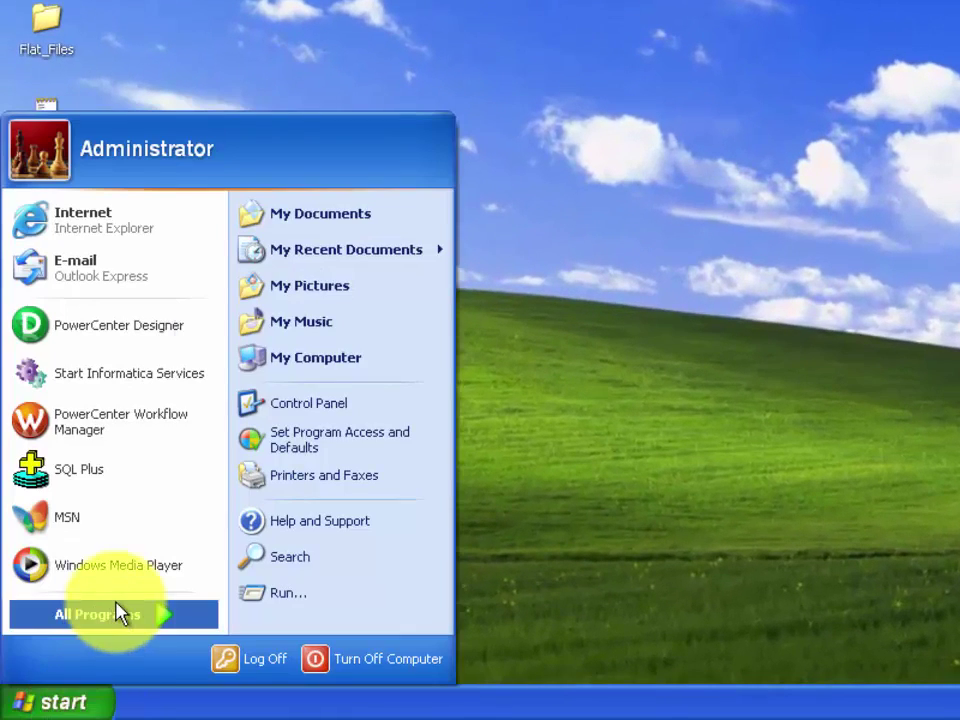
pyautogui.click(118, 613)
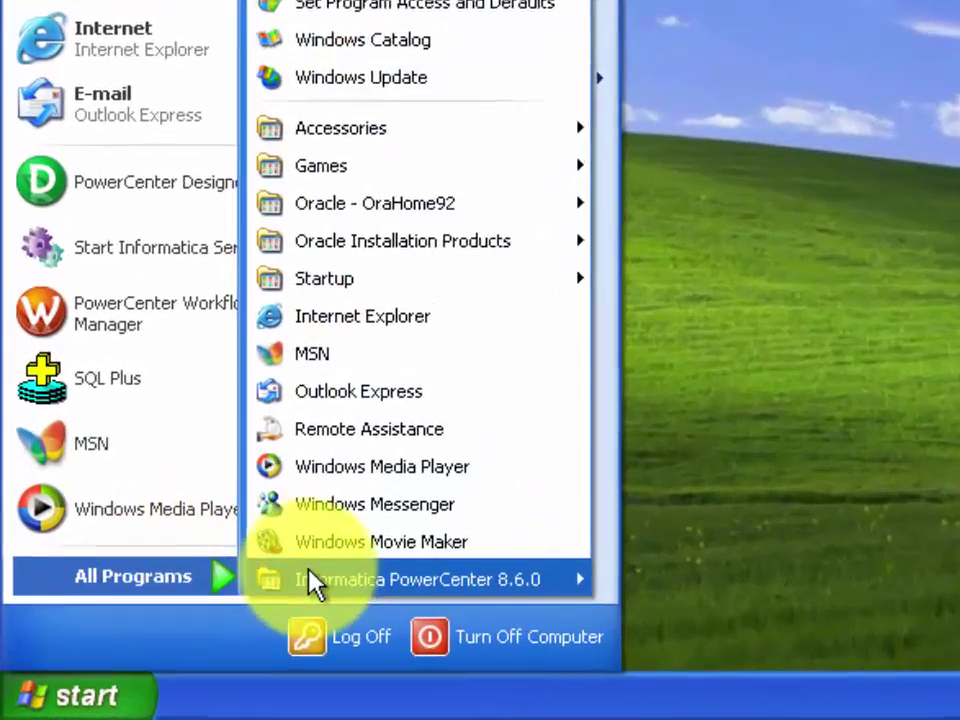
pyautogui.moveTo(273, 613)
pyautogui.moveTo(862, 553)
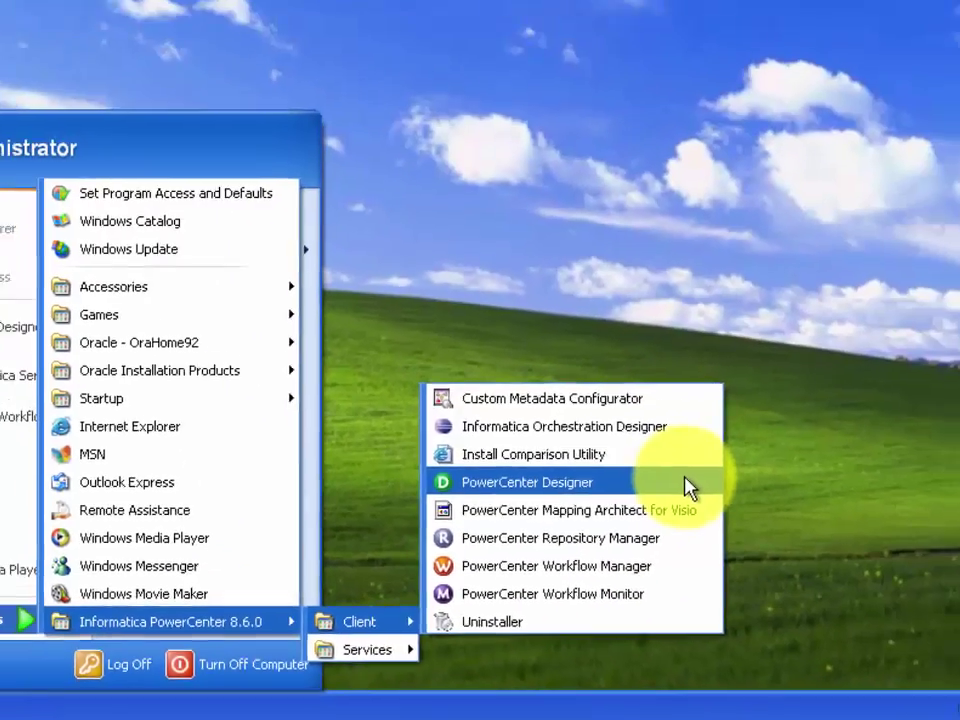
pyautogui.click(826, 292)
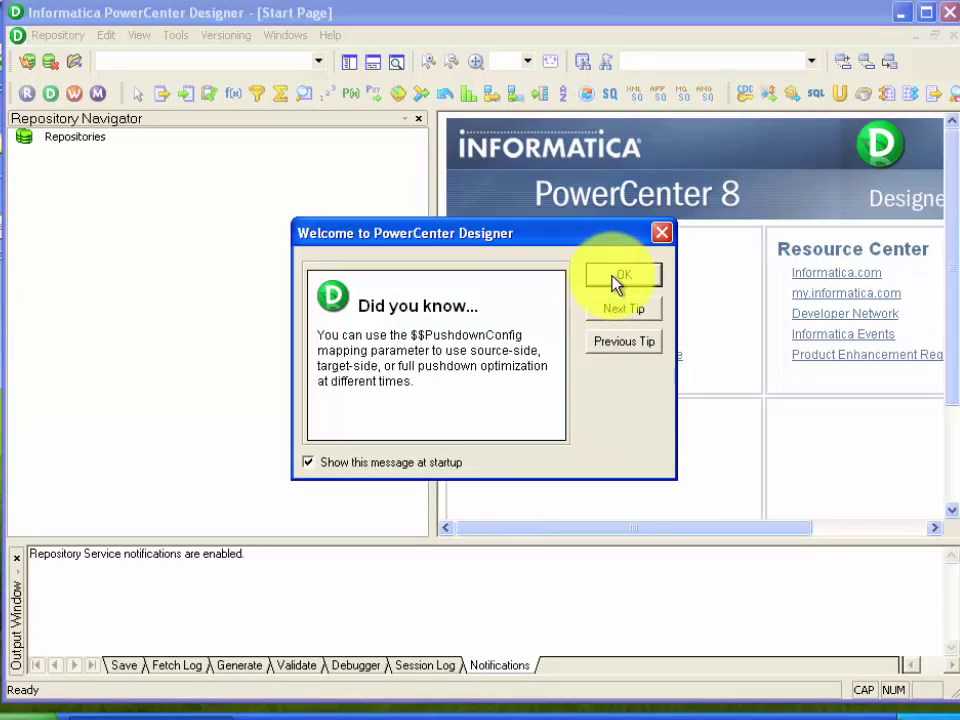
pyautogui.click(617, 276)
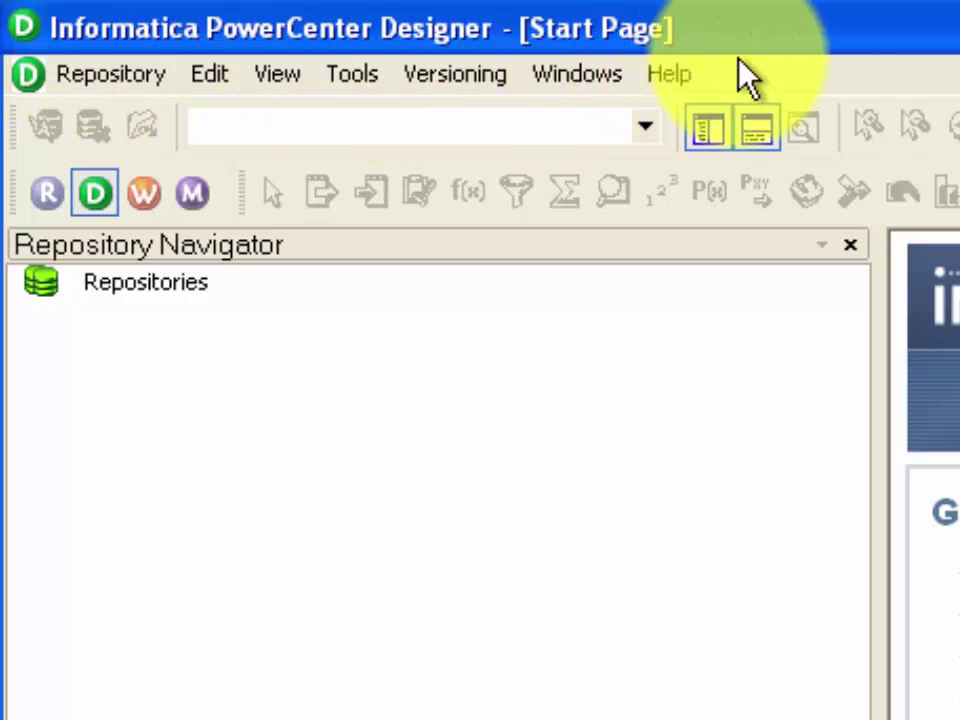
# - Add a new domain in the domain configuration, entering its domain name, the matching gateway host name and gateway port 6001
pyautogui.click(150, 281)
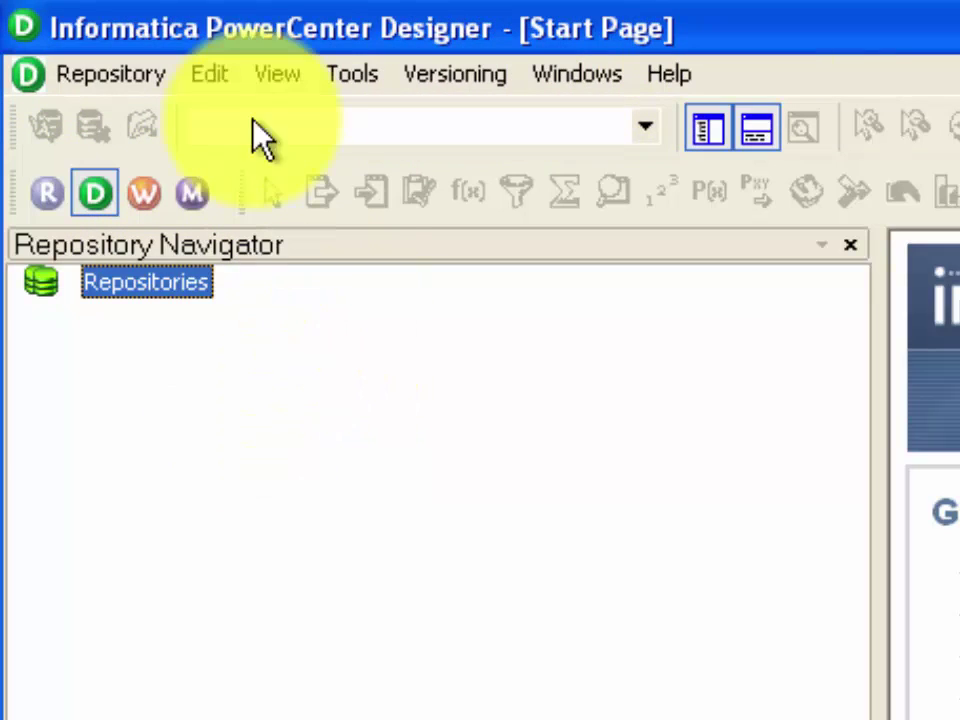
pyautogui.click(127, 74)
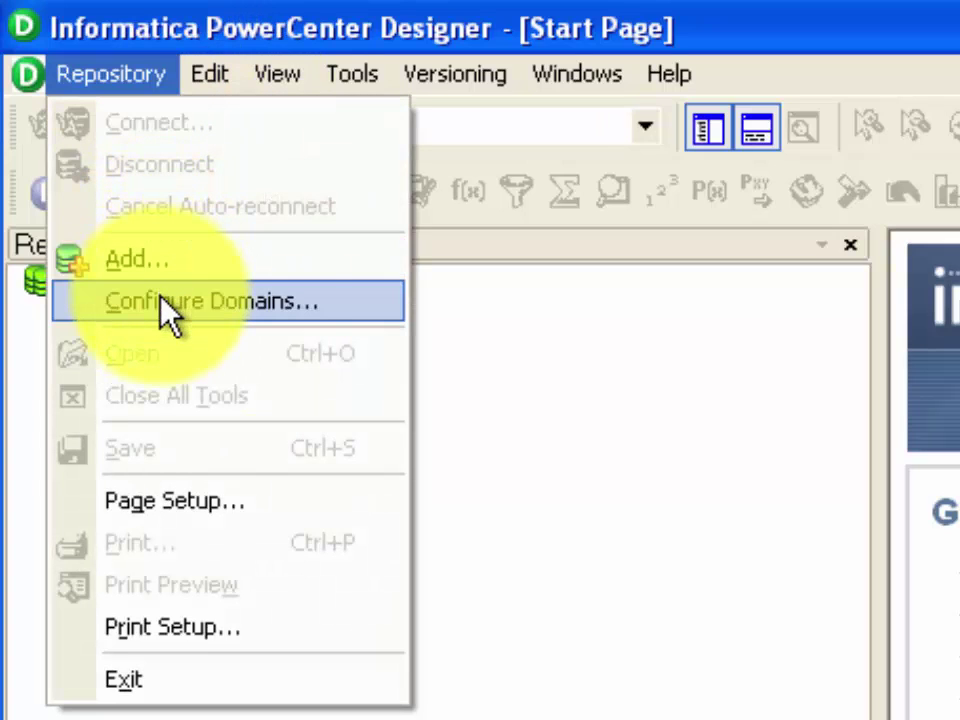
pyautogui.click(375, 320)
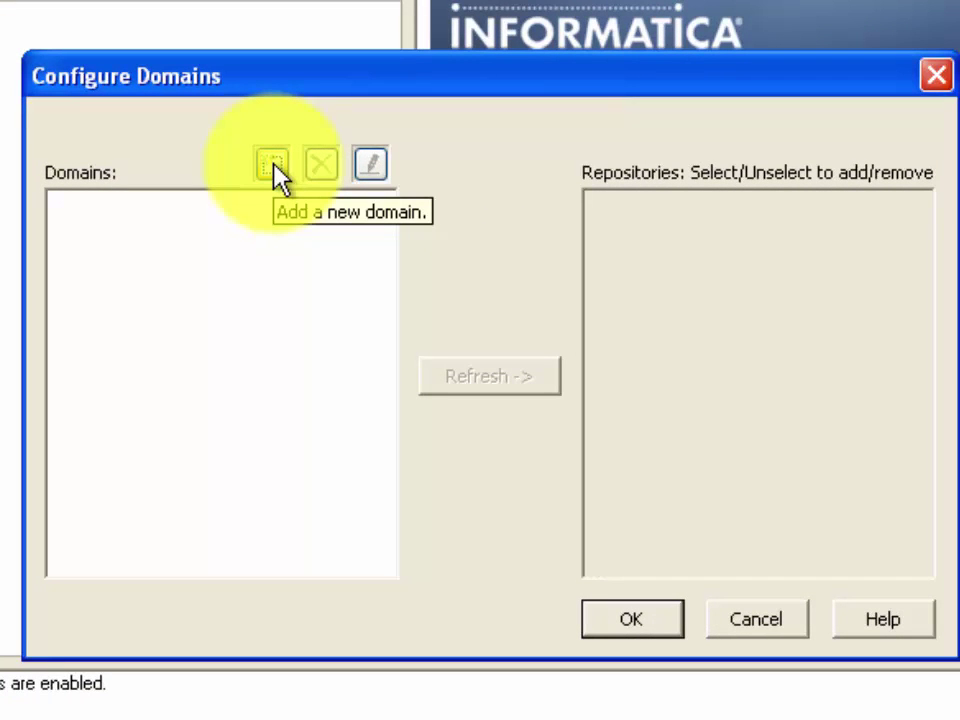
pyautogui.click(274, 168)
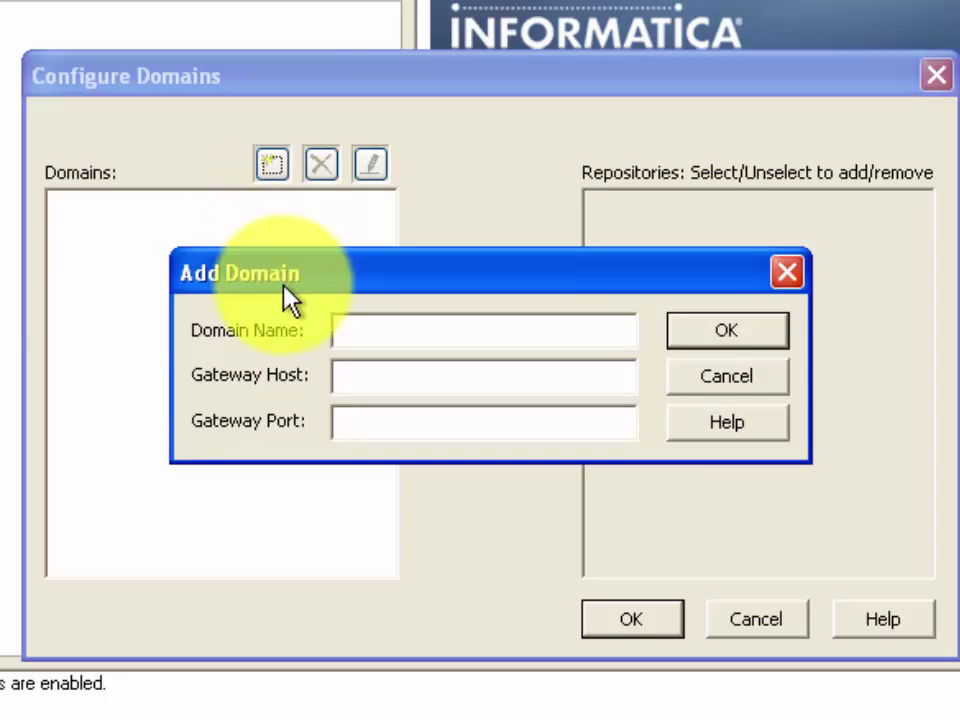
pyautogui.write('Domain_Rashmi-96953683')
pyautogui.moveTo(418, 328); pyautogui.dragTo(536, 332)
pyautogui.hotkey('ctrl', 'c')
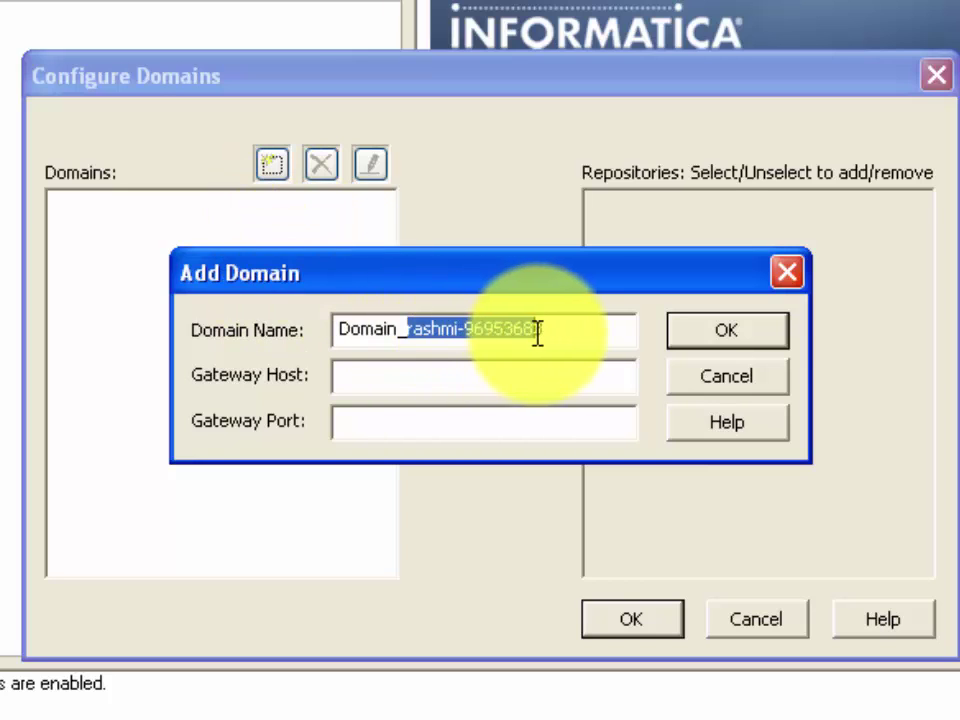
pyautogui.click(551, 381)
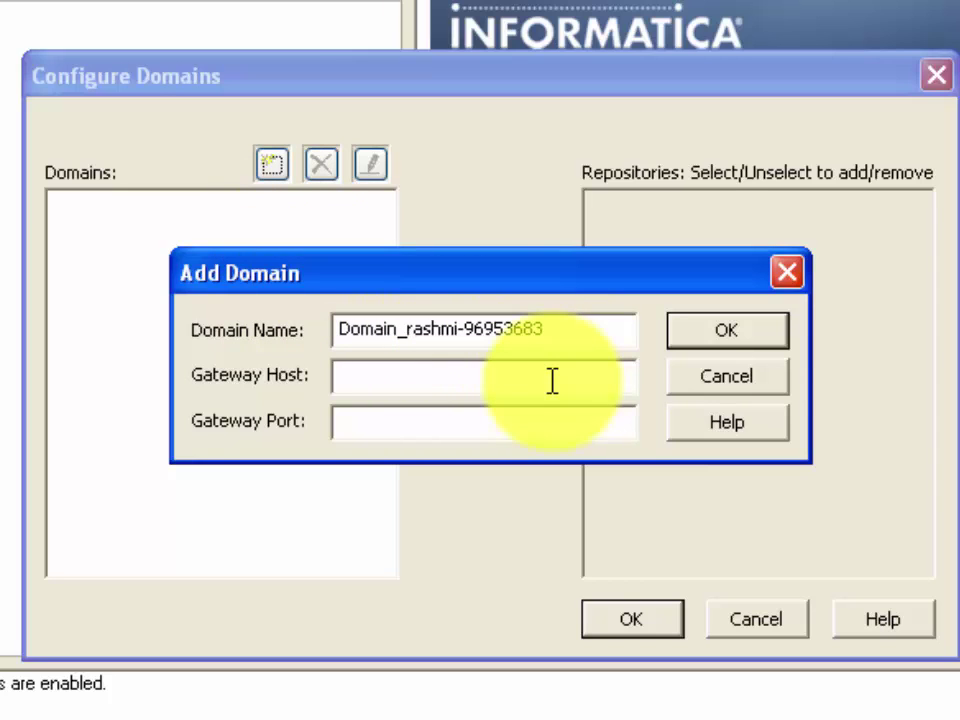
pyautogui.hotkey('ctrl', 'v')
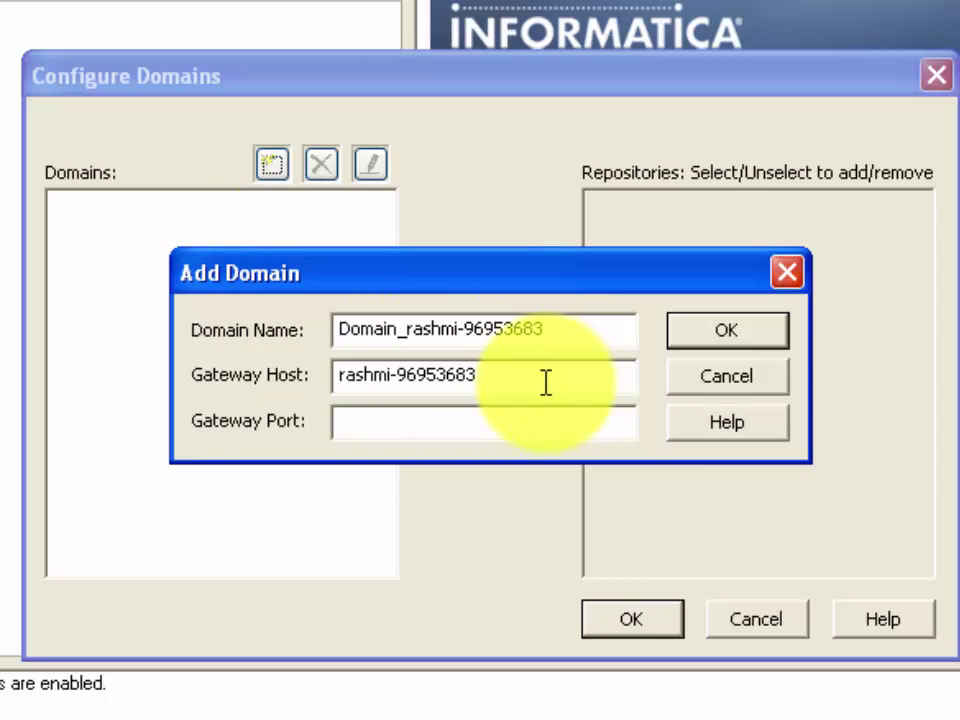
pyautogui.click(519, 421)
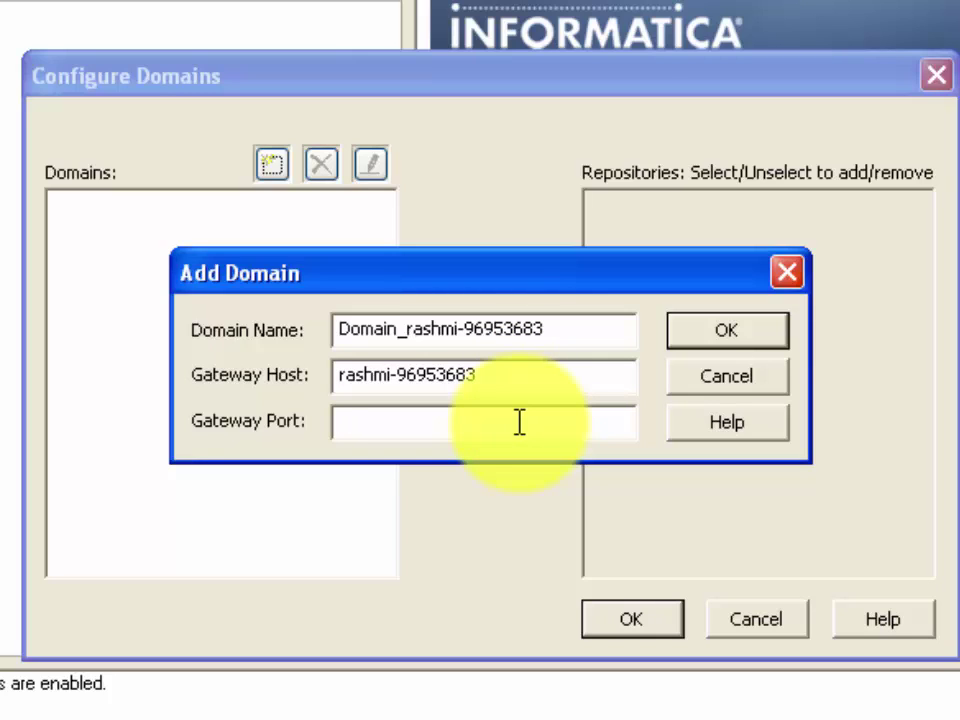
pyautogui.write('6001')
pyautogui.click(742, 333)
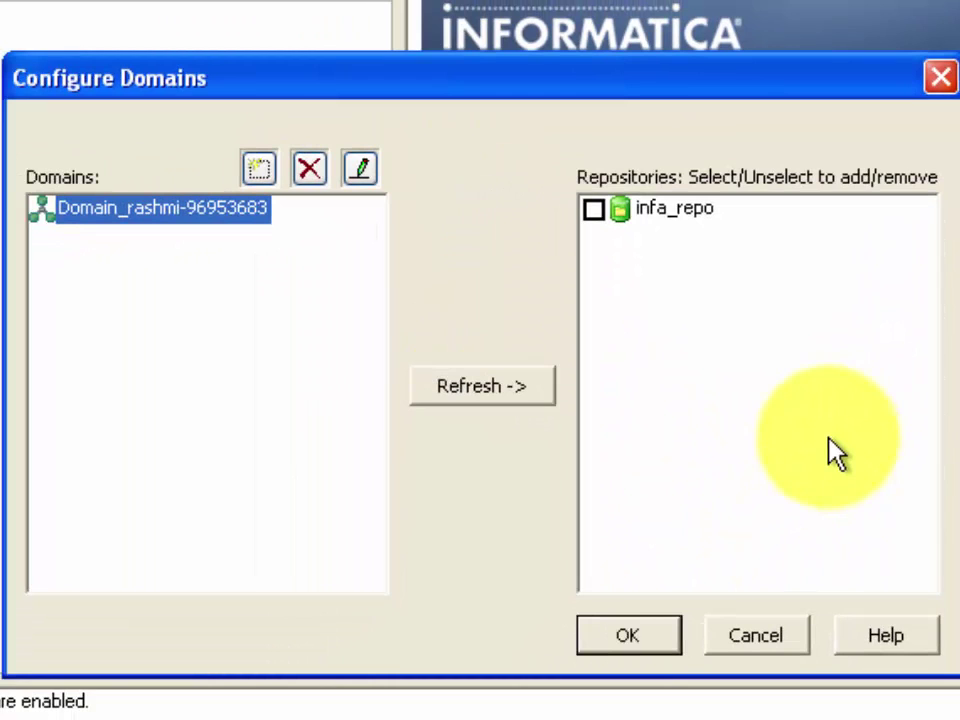
# - Add the domain's infa_repo repository to the navigator and connect to it as Administrator with the account password
pyautogui.click(595, 211)
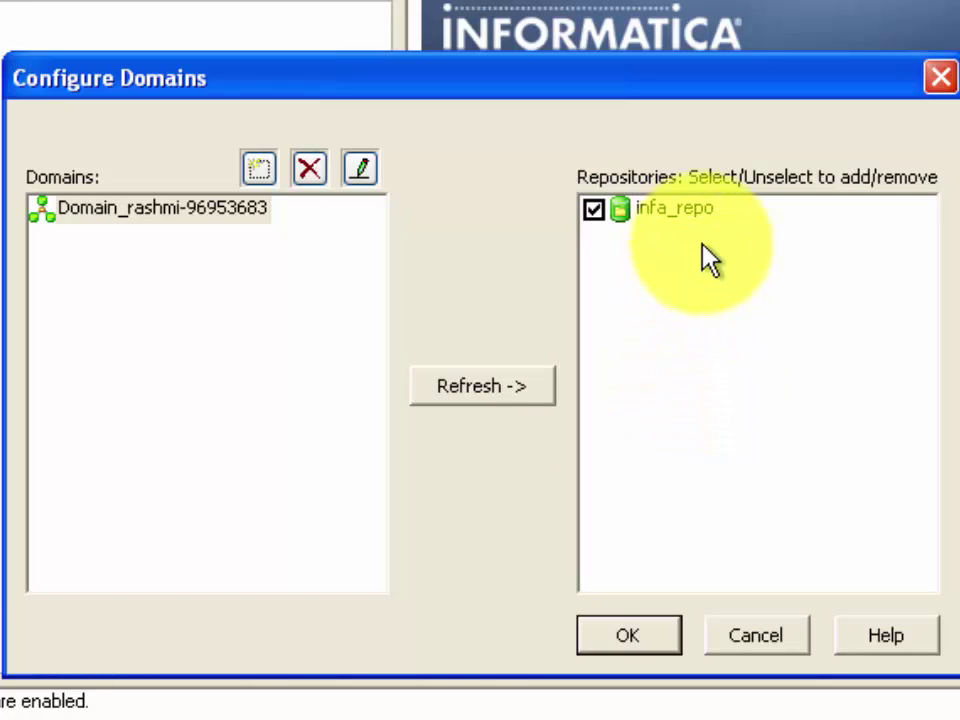
pyautogui.click(648, 630)
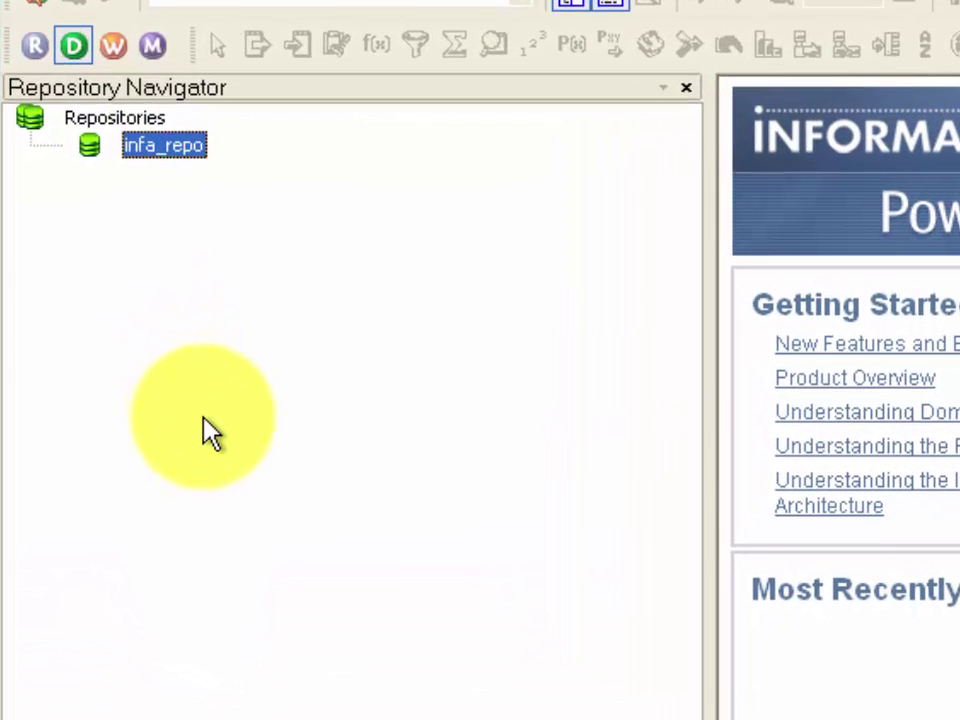
pyautogui.rightClick(182, 158)
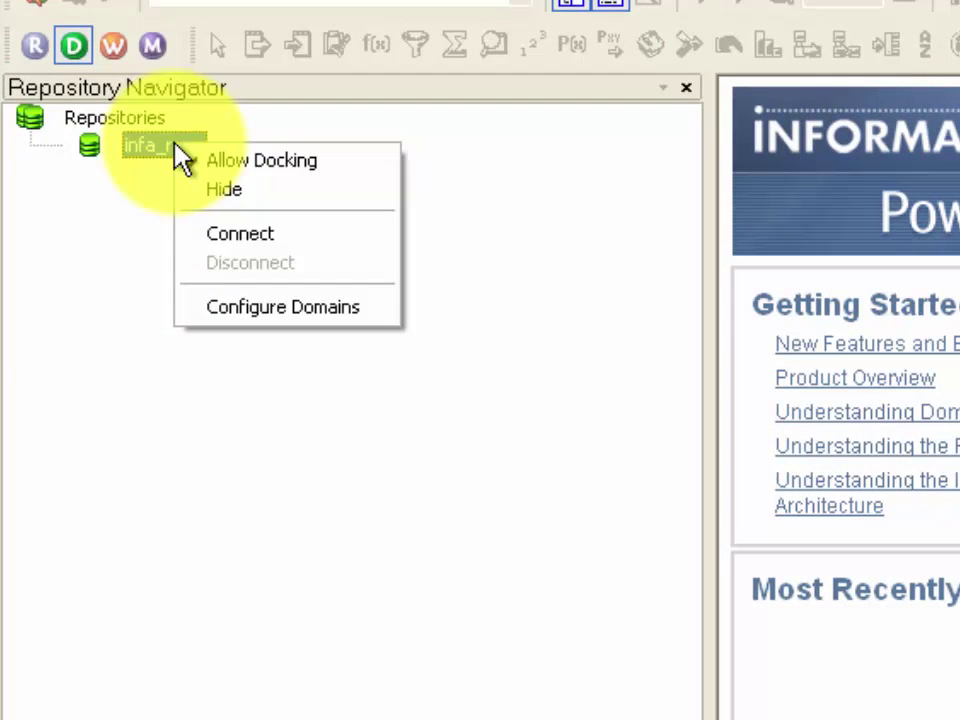
pyautogui.click(228, 233)
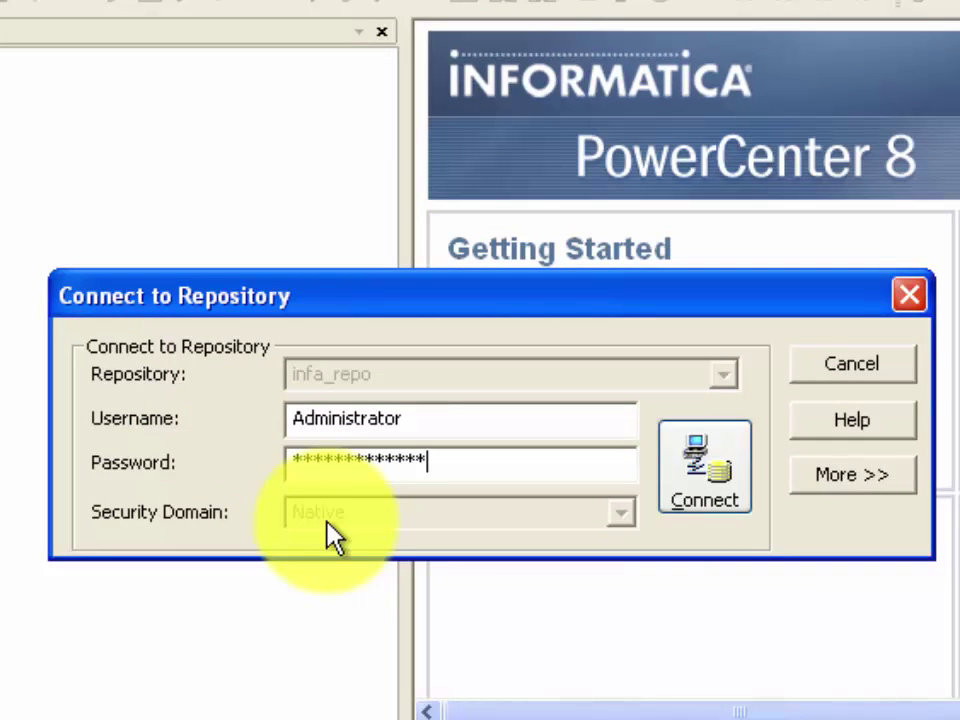
pyautogui.click(707, 478)
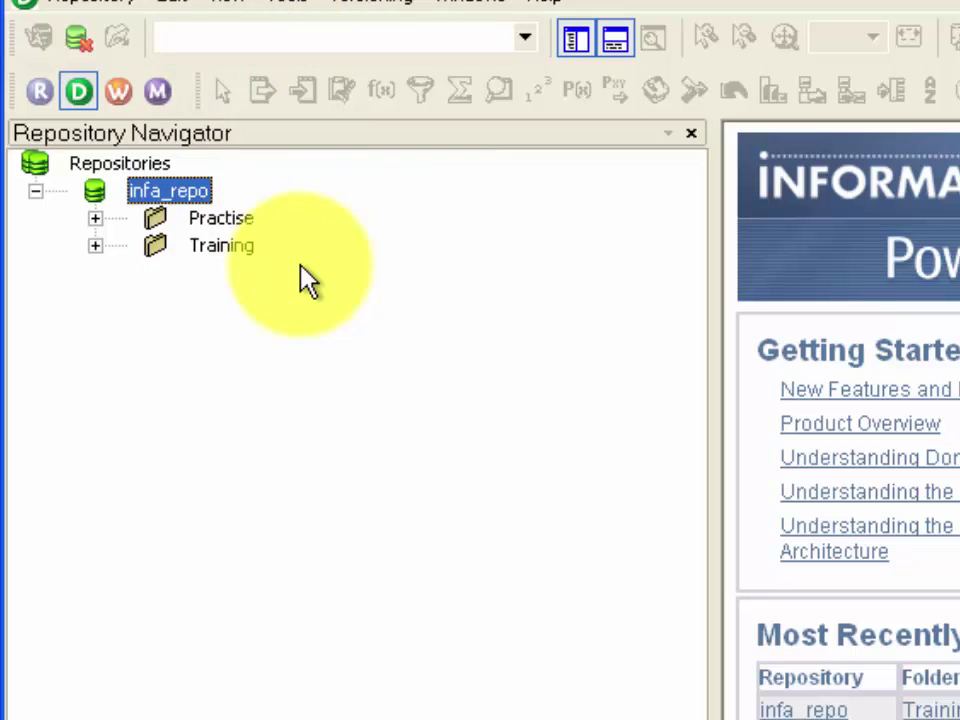
# - Open the Training folder and go through the Source Analyzer and Target Designer workspaces, ending in the Mapping Designer
pyautogui.rightClick(222, 248)
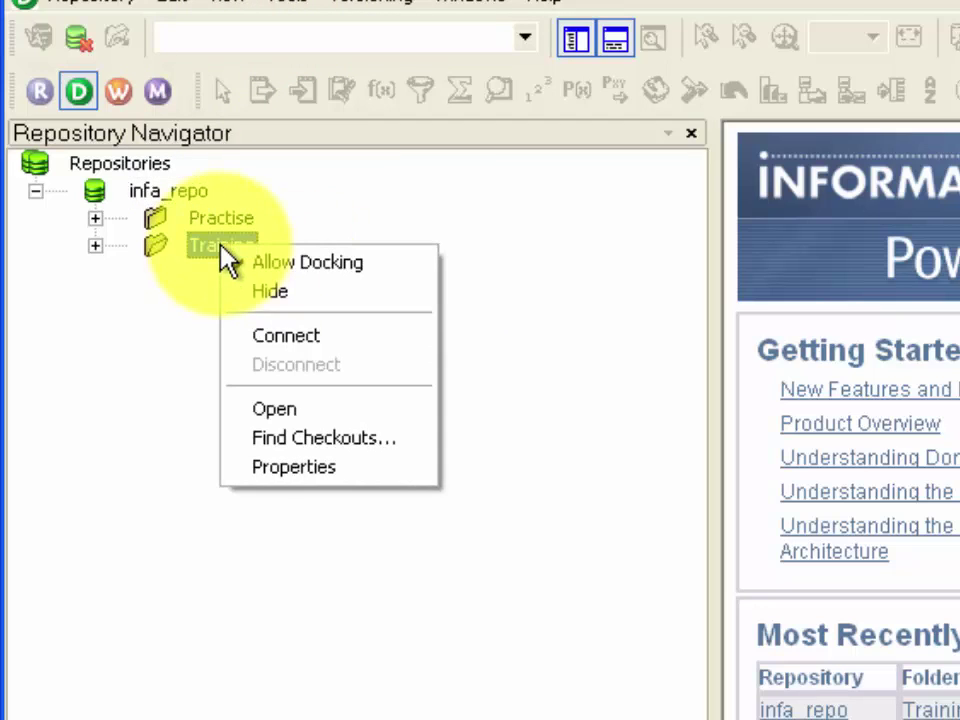
pyautogui.click(360, 420)
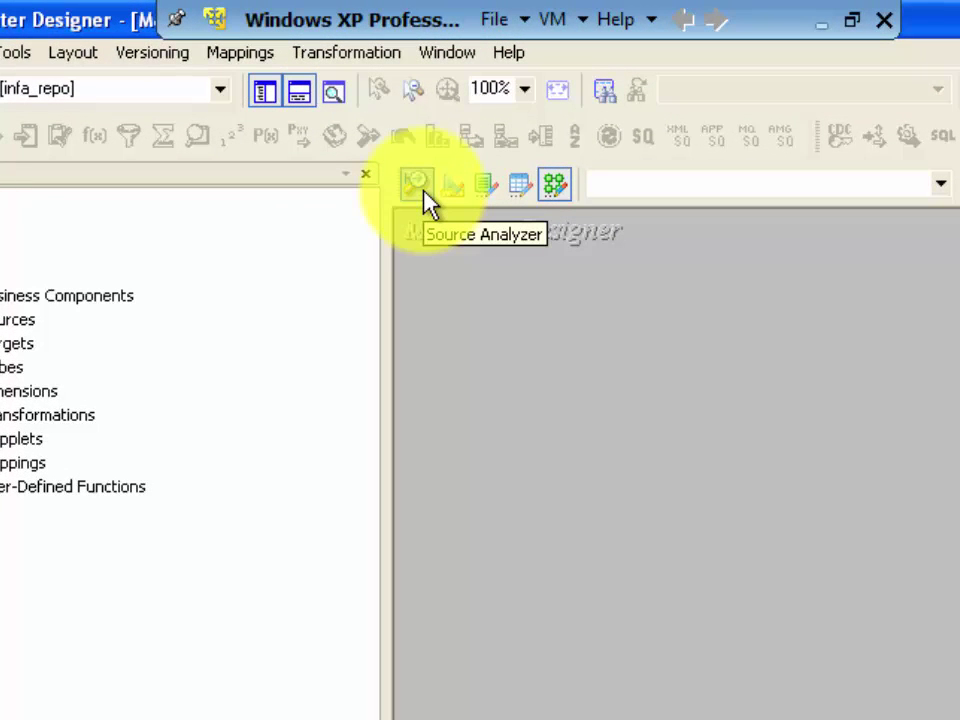
pyautogui.click(418, 184)
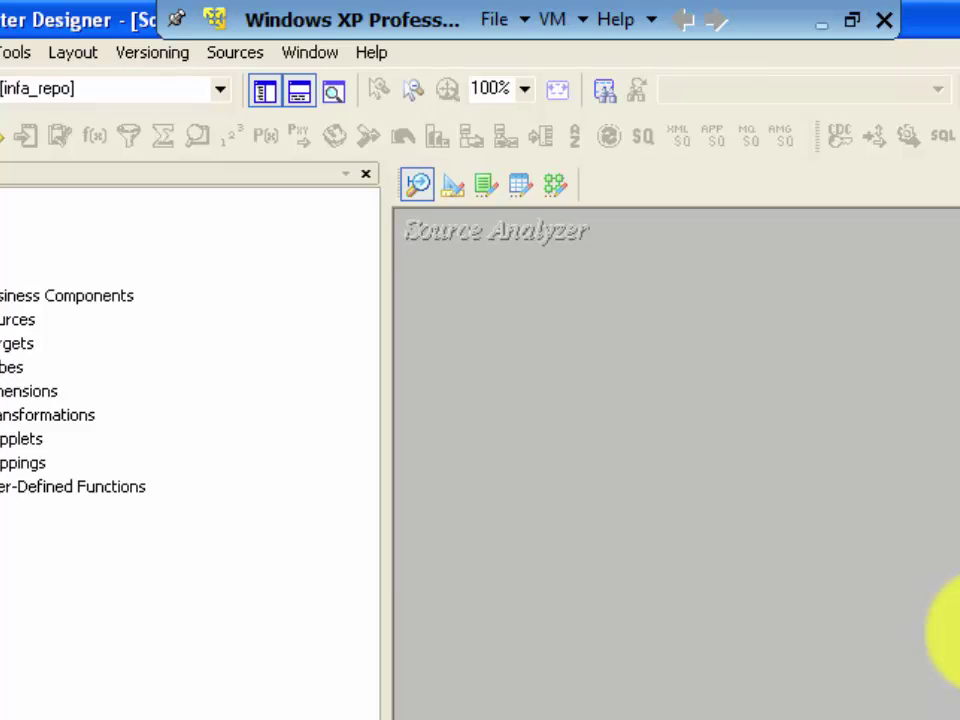
pyautogui.click(455, 192)
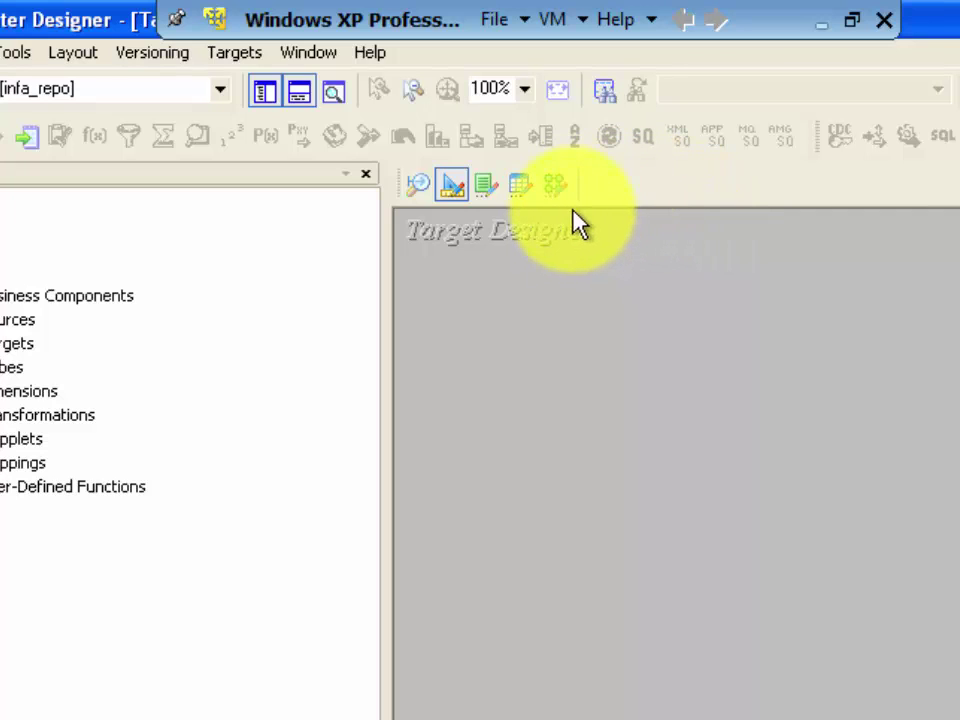
pyautogui.click(556, 188)
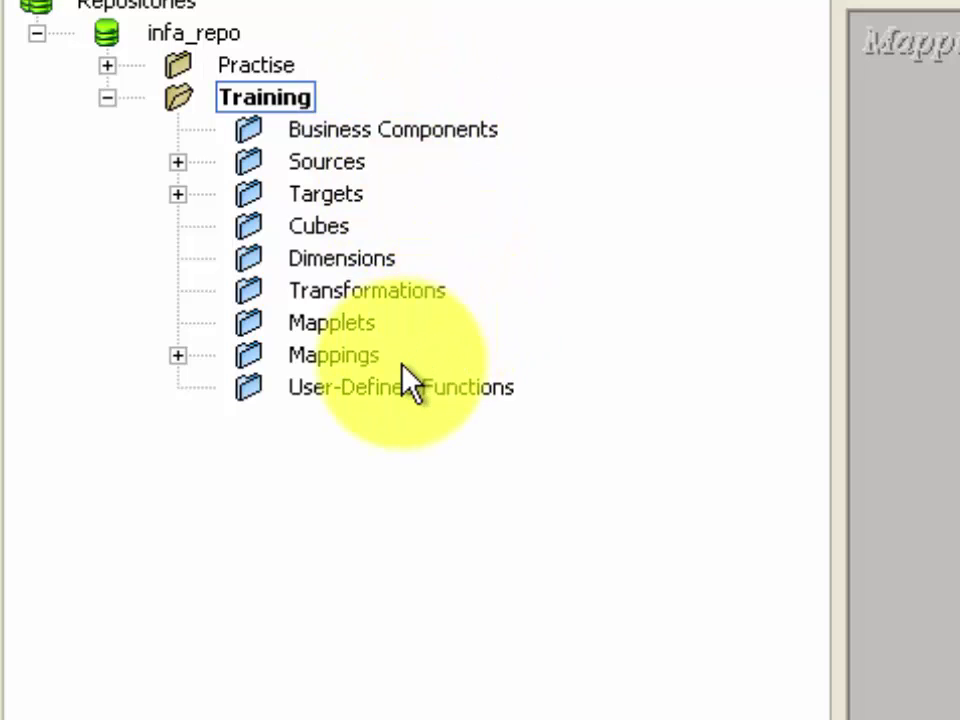
# - Expand the Training folder's Mappings, Targets and Sources, including the FlatFile and Oracle source groups, to examine their contents
pyautogui.click(178, 357)
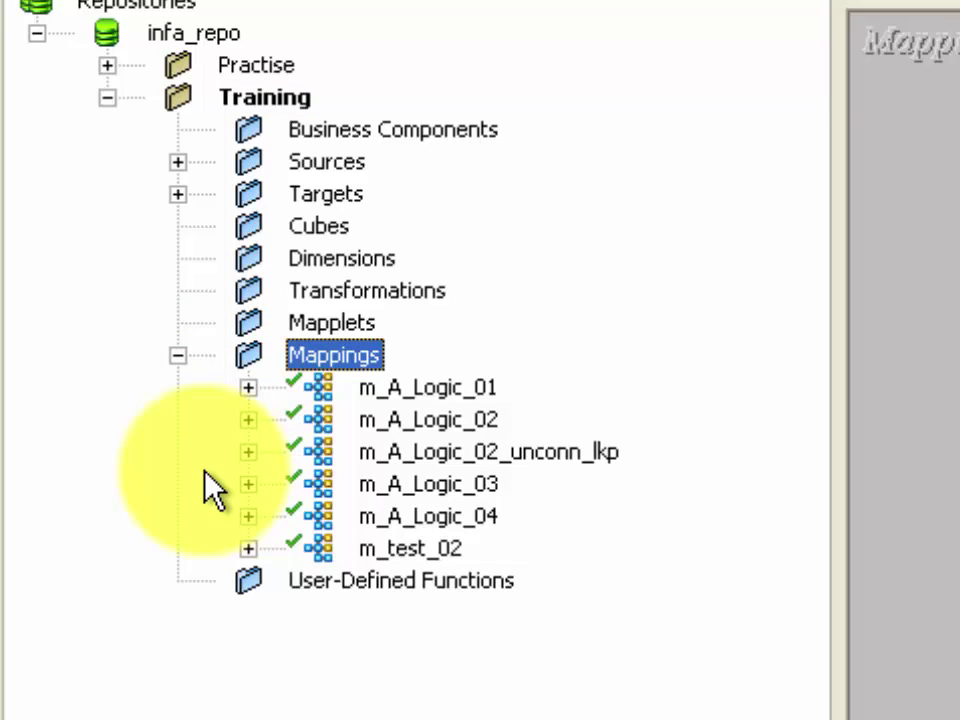
pyautogui.click(177, 194)
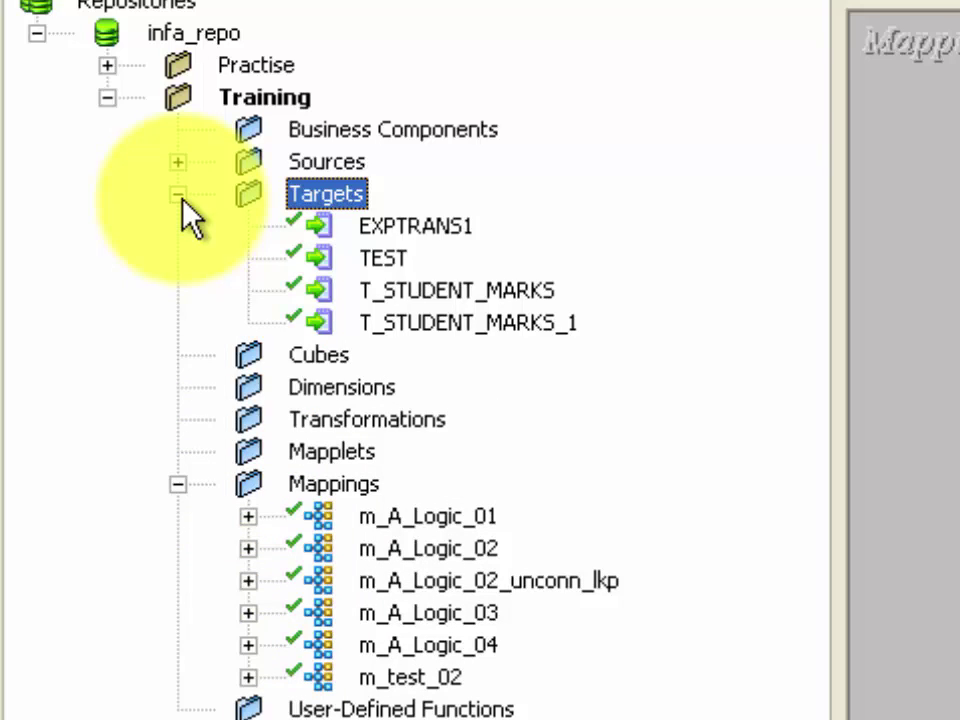
pyautogui.click(177, 162)
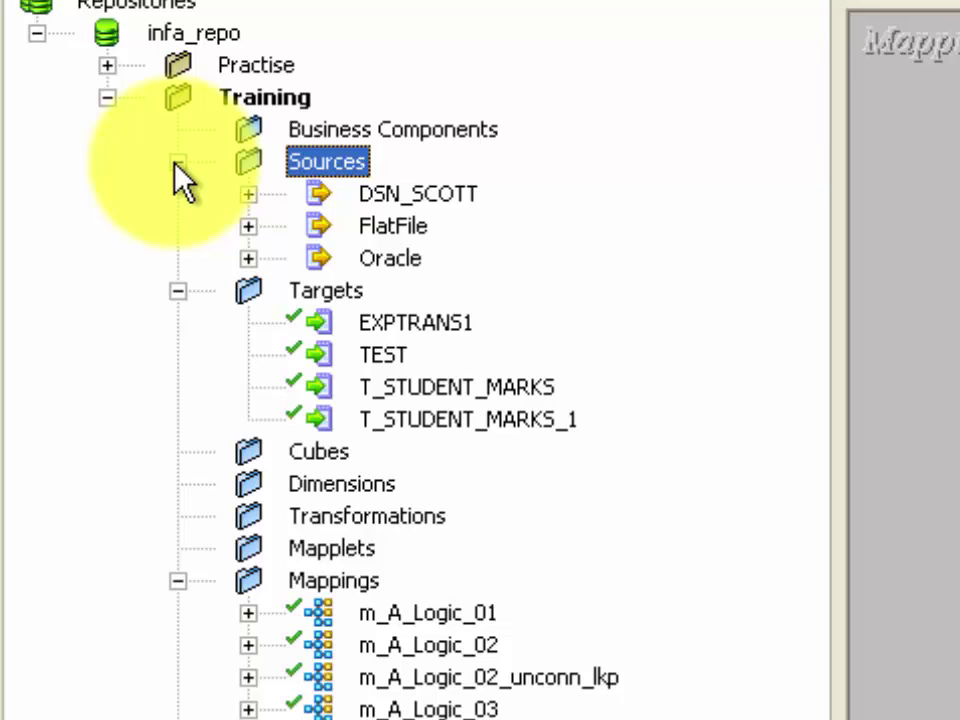
pyautogui.click(249, 256)
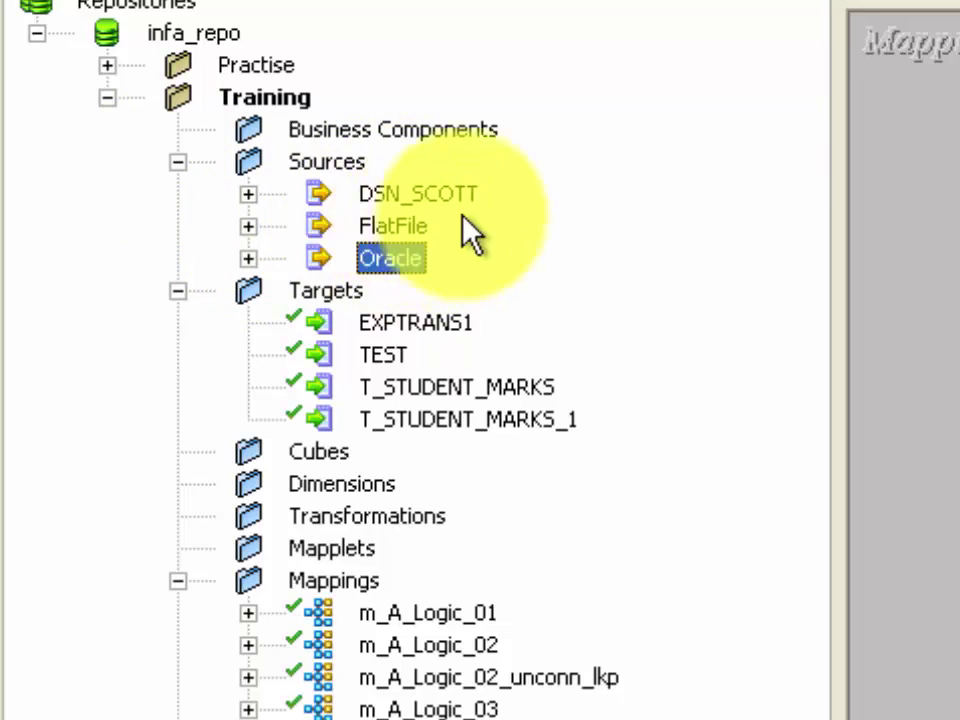
pyautogui.click(244, 226)
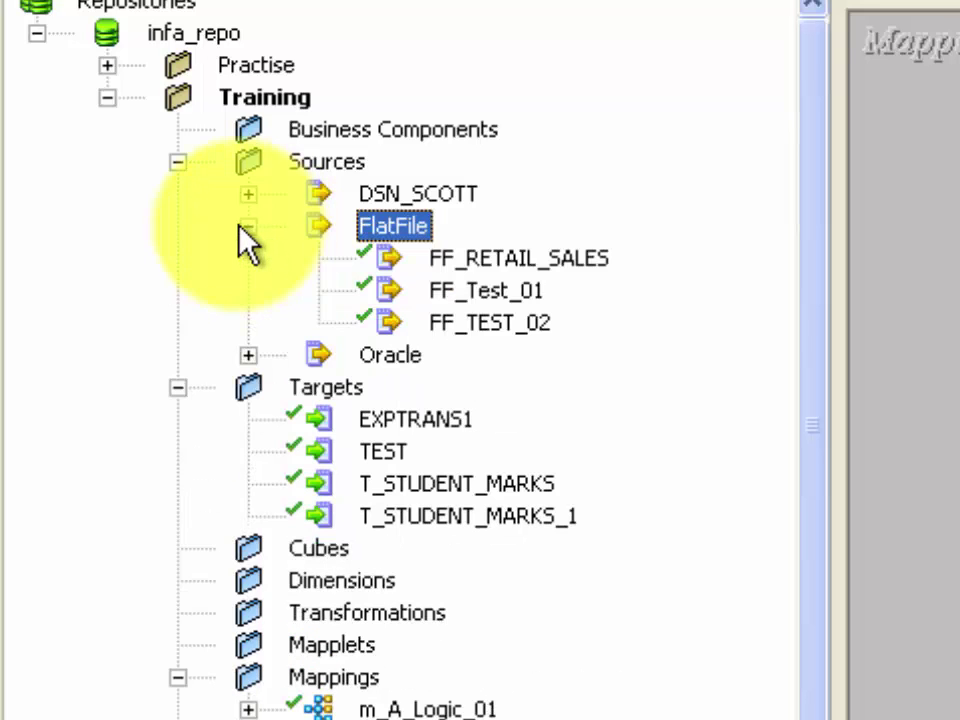
pyautogui.click(249, 355)
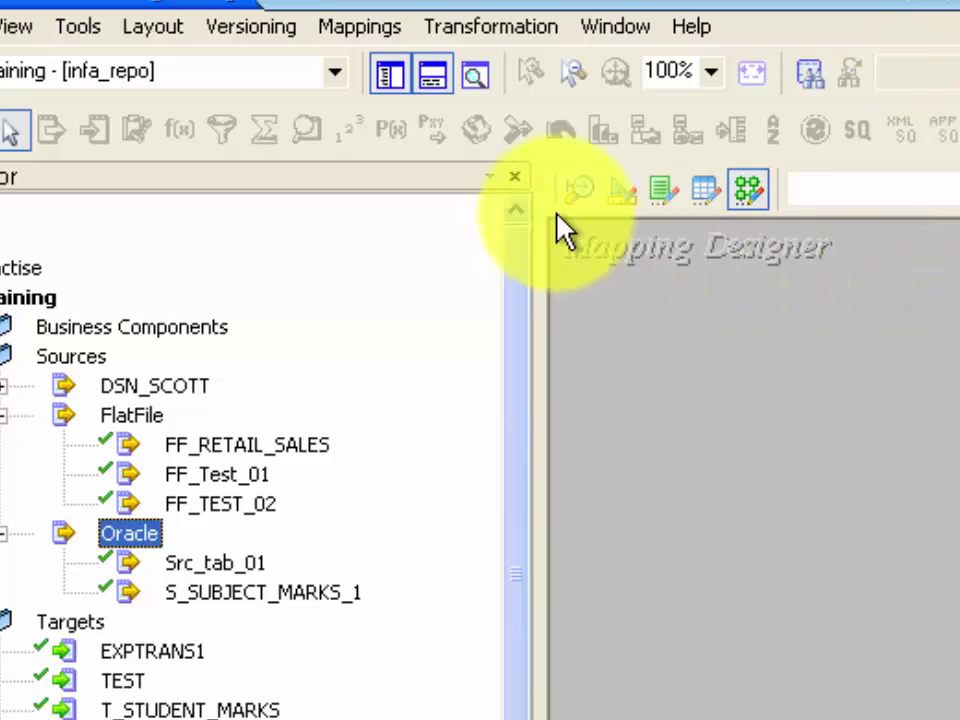
# - Compare the menus of the Source Analyzer and Target Designer, and return to the Mapping Designer
pyautogui.click(579, 190)
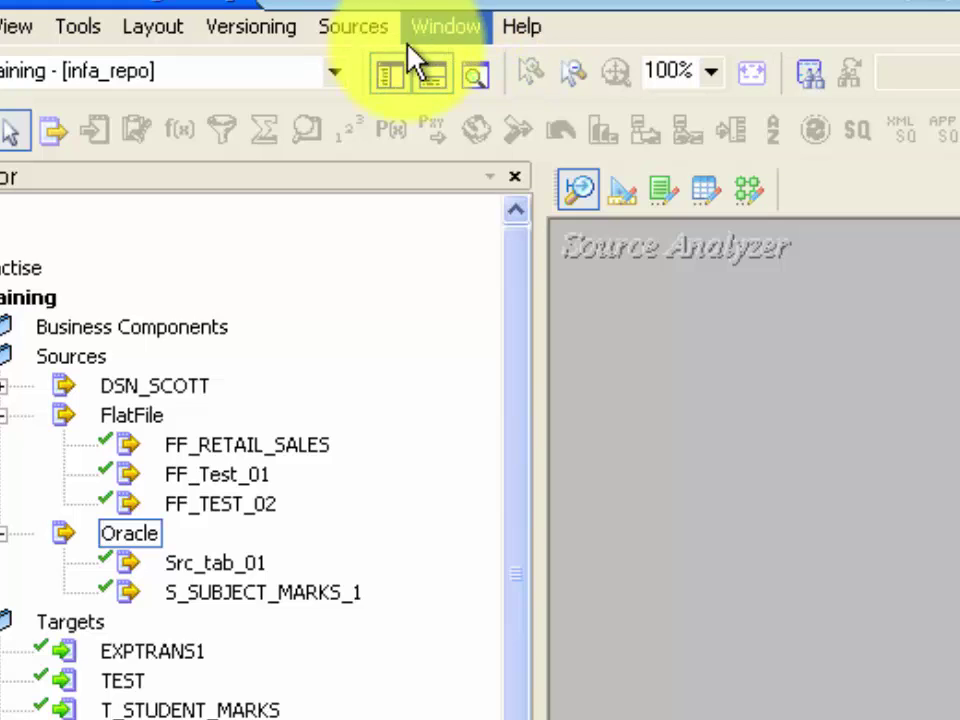
pyautogui.click(621, 200)
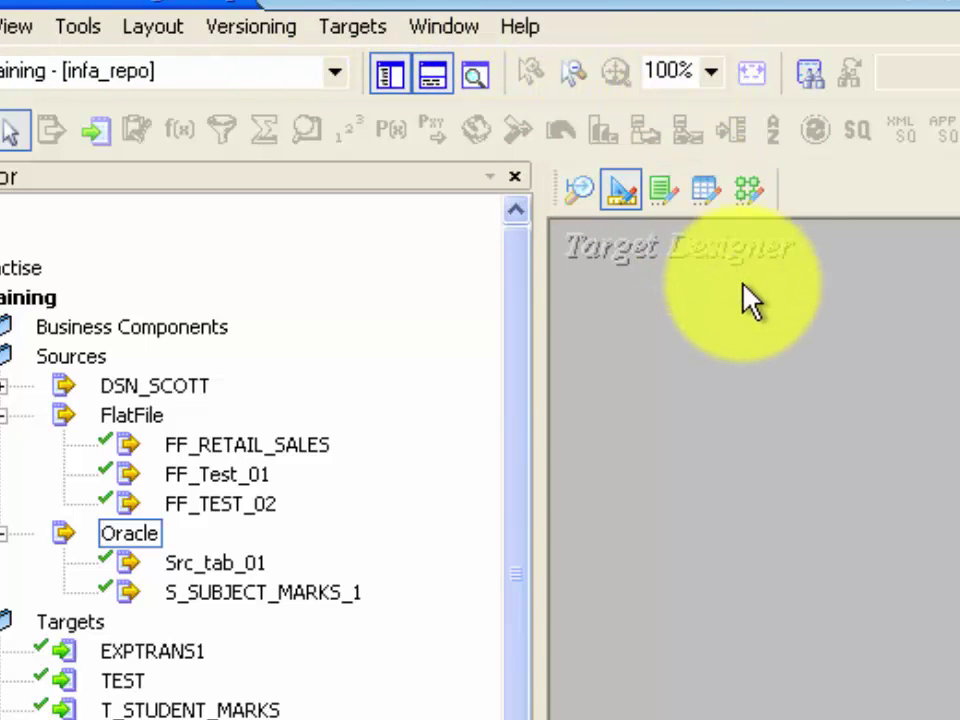
pyautogui.click(751, 196)
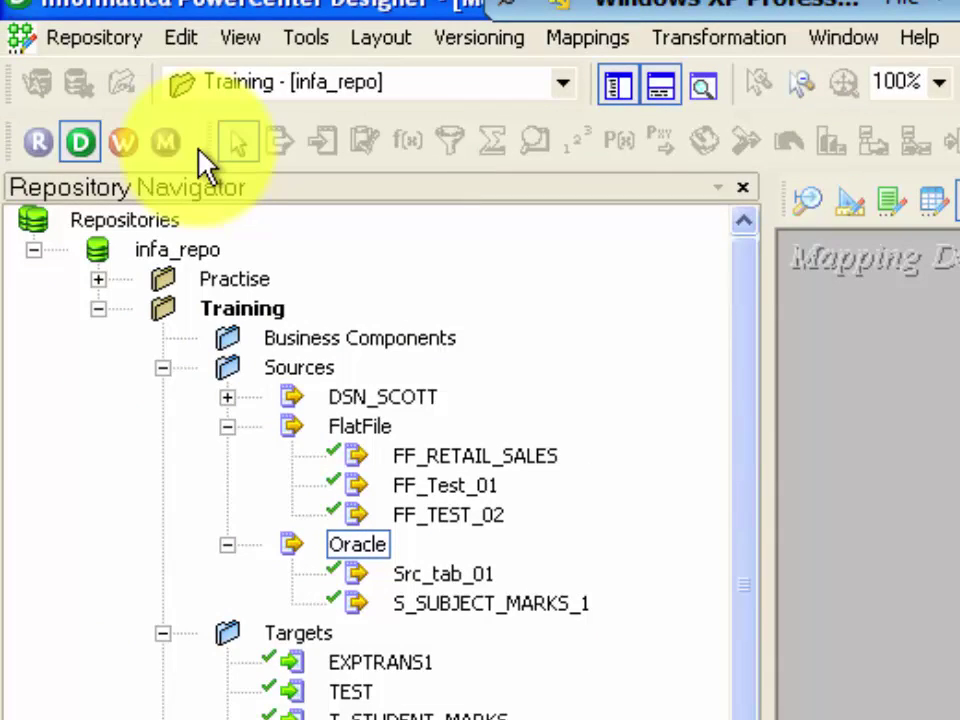
# - Launch PowerCenter Workflow Manager from Designer, dismiss its welcome tip, and minimize it to return to Designer
pyautogui.click(122, 143)
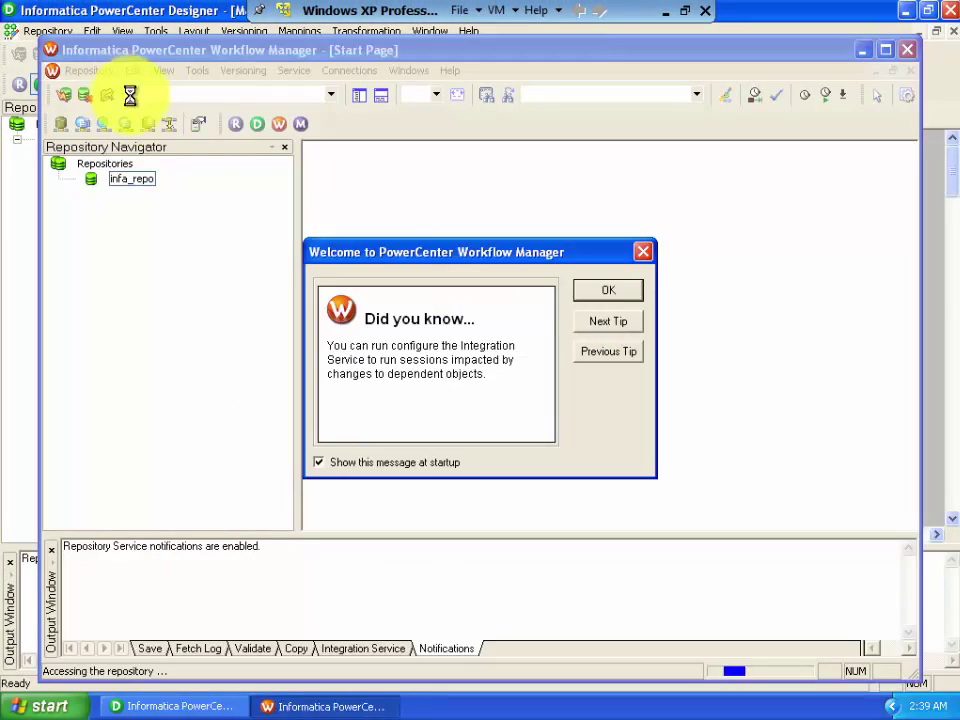
pyautogui.click(607, 293)
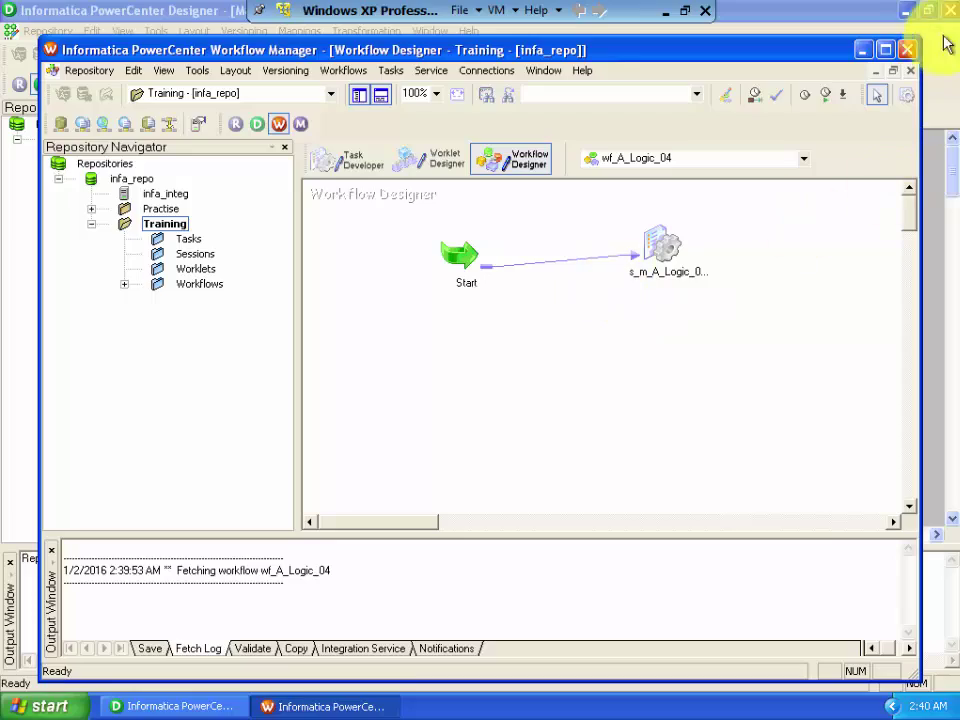
pyautogui.click(862, 50)
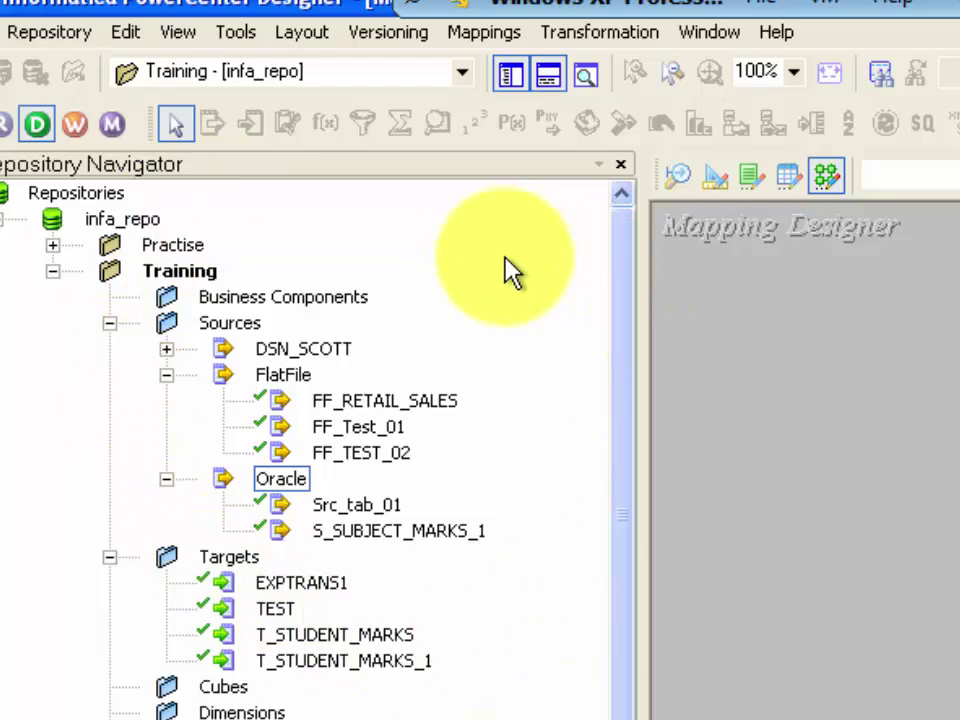
# - Hide and restore the Repository Navigator, and do the same with the Output Window
pyautogui.click(507, 80)
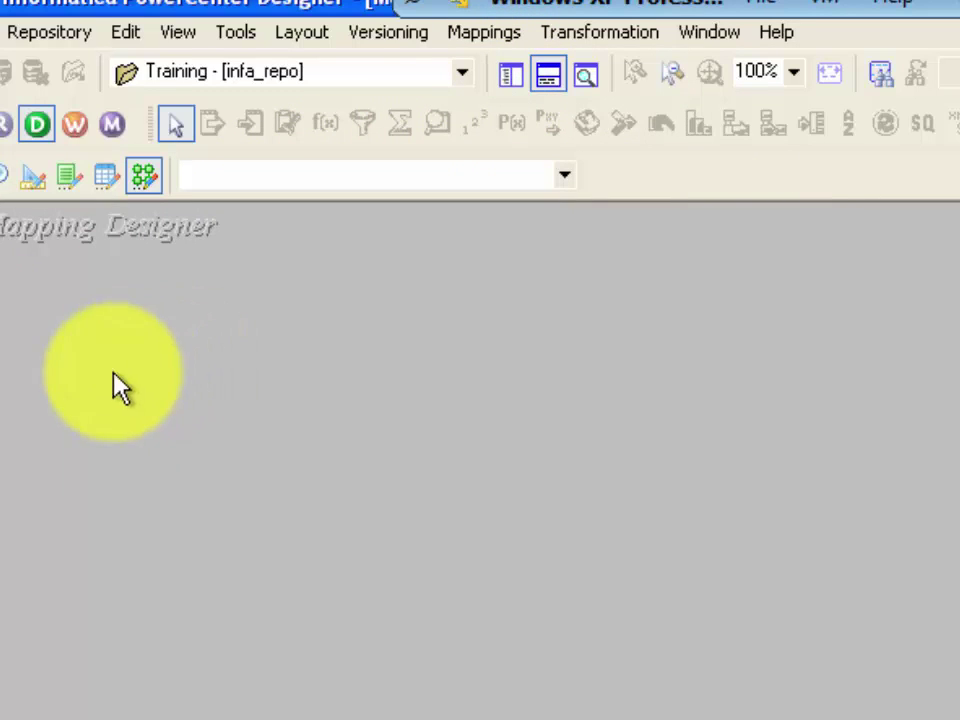
pyautogui.click(507, 80)
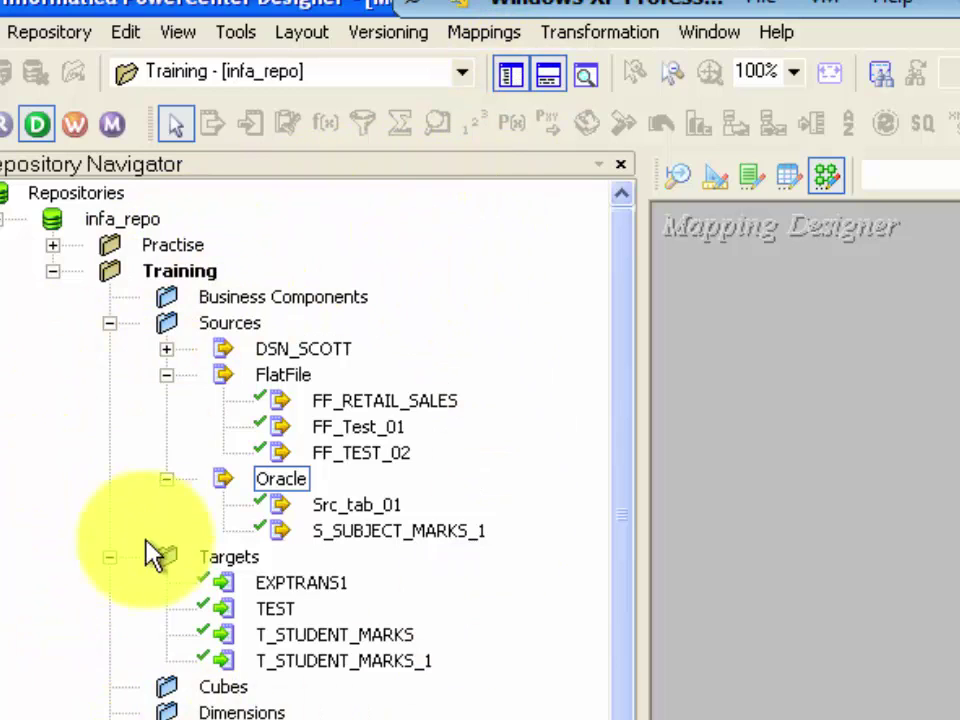
pyautogui.click(555, 87)
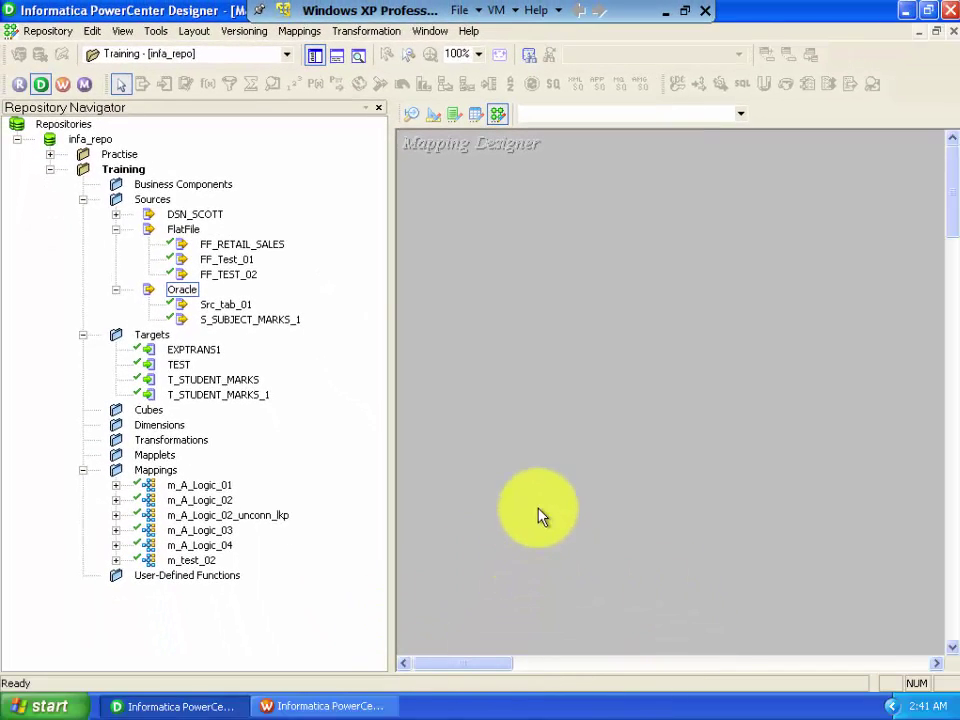
pyautogui.click(337, 57)
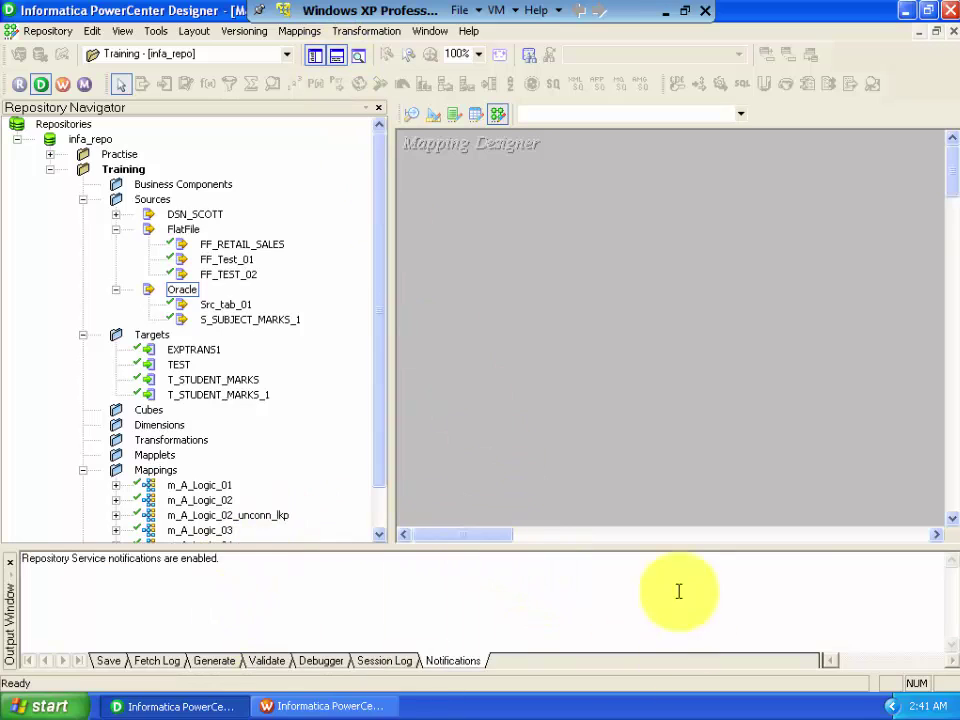